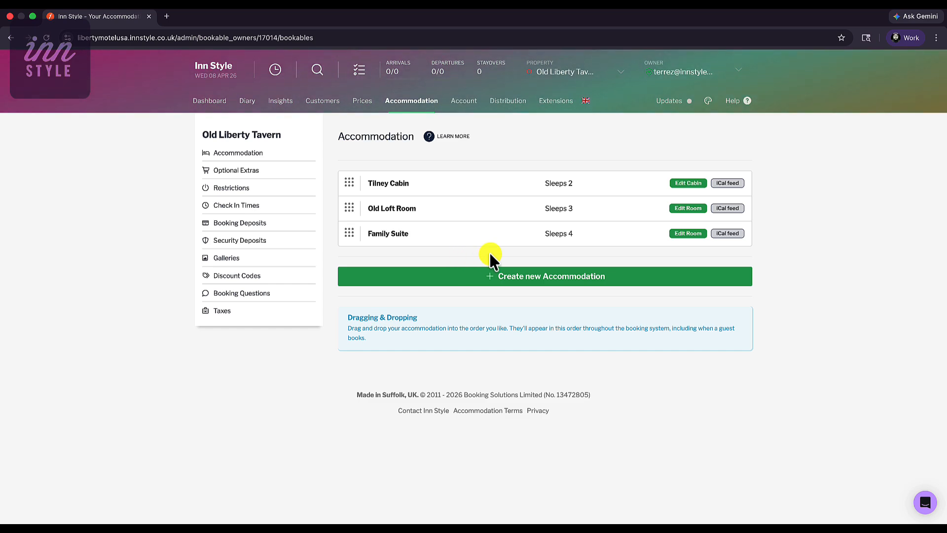
Step: Start a new accommodation of type ROOM and name it Twin Suite
{"action": "left_click", "coordinate": [542, 286]}
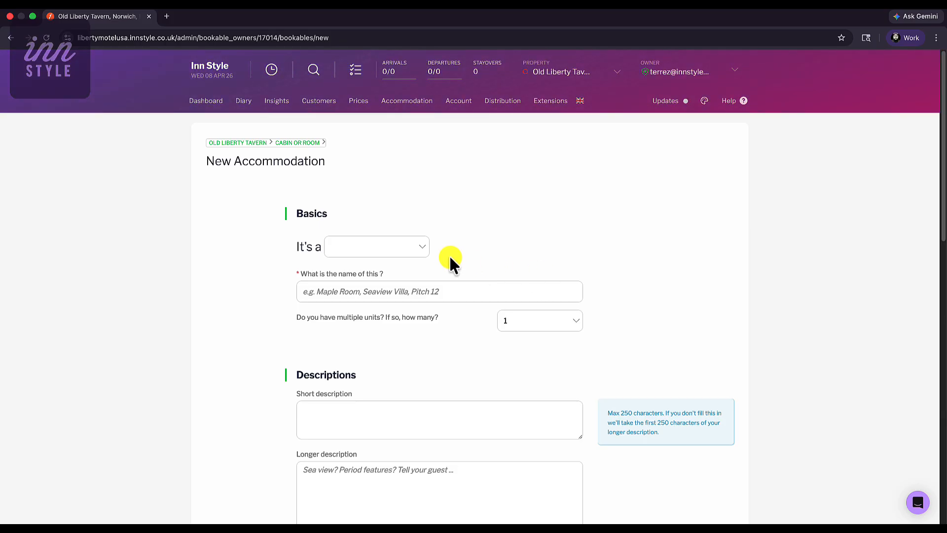
{"action": "left_click", "coordinate": [419, 247]}
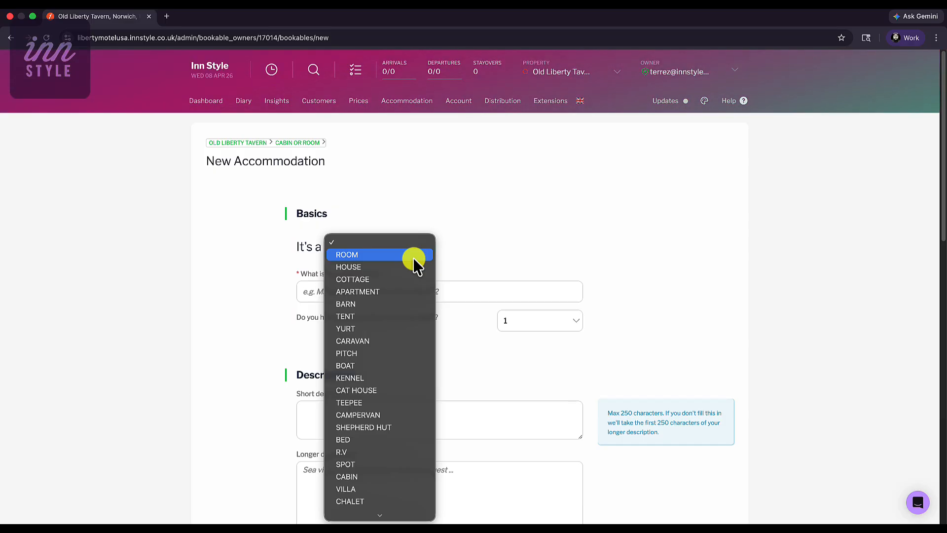
{"action": "left_click", "coordinate": [413, 256]}
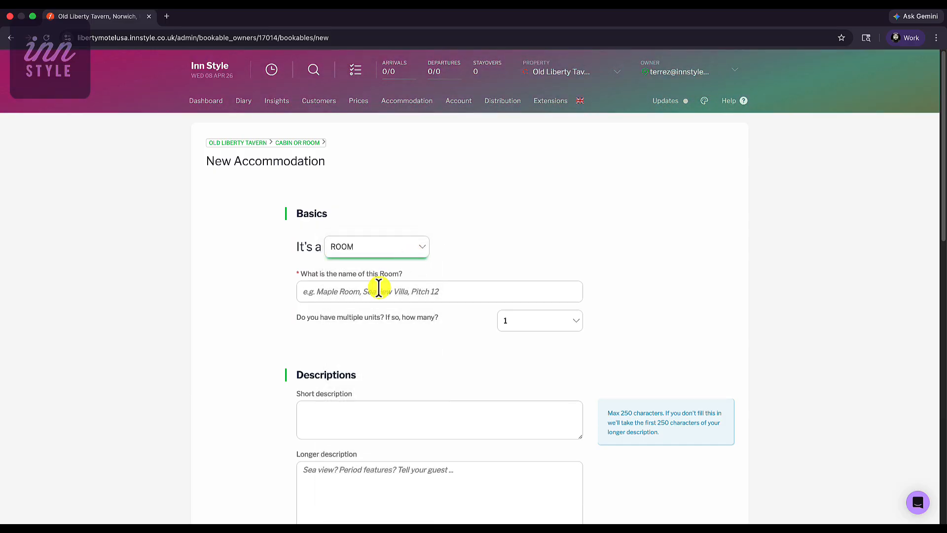
{"action": "left_click", "coordinate": [376, 291]}
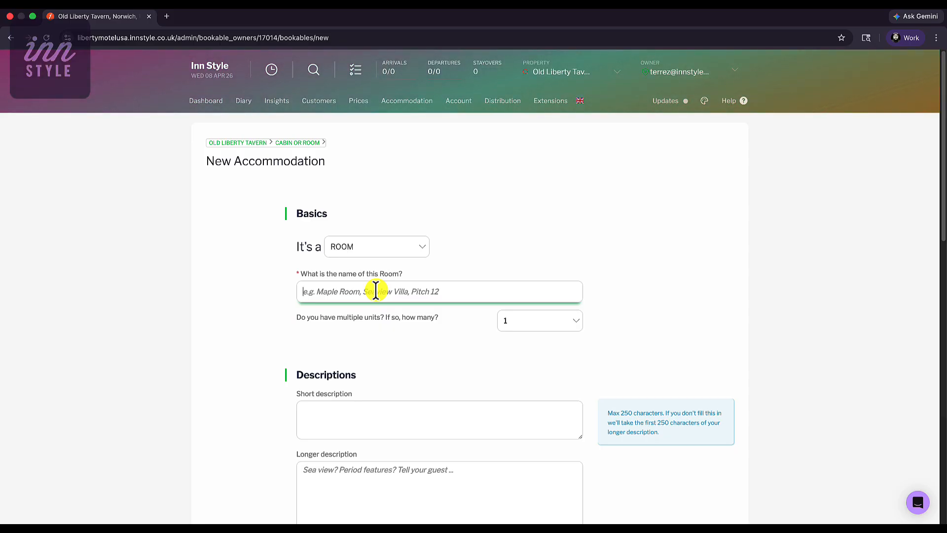
{"action": "type", "text": "Twin Suite"}
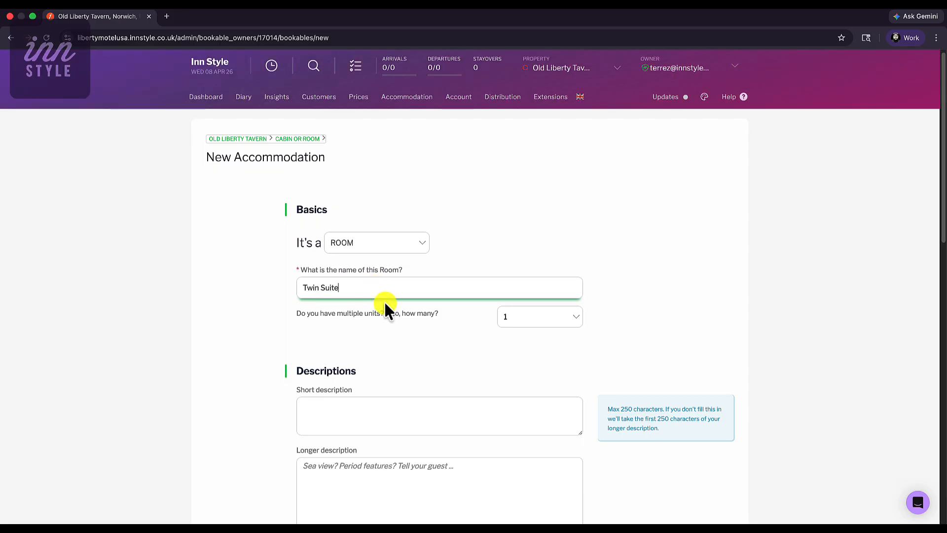
Step: Try three units with individual unit names for the room, and return the number of units to 1
{"action": "left_click", "coordinate": [566, 317]}
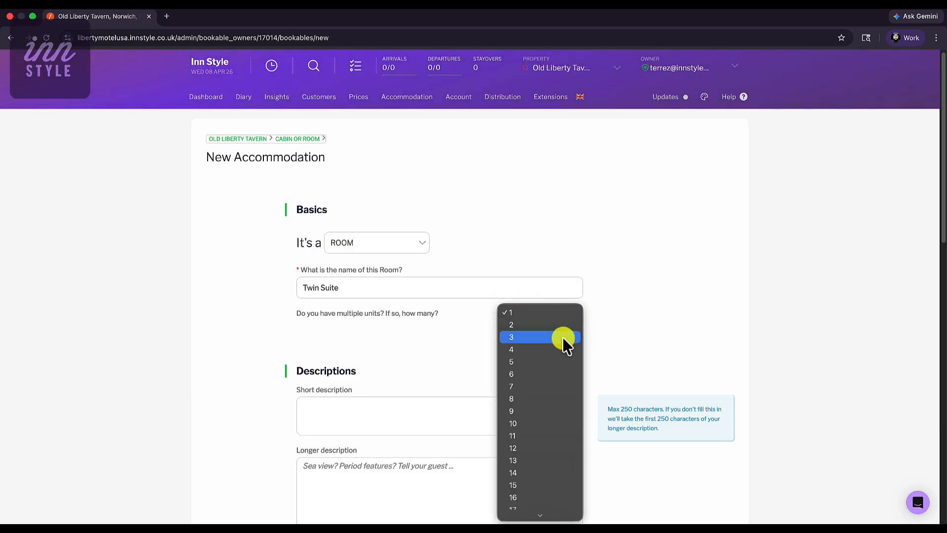
{"action": "left_click", "coordinate": [562, 337]}
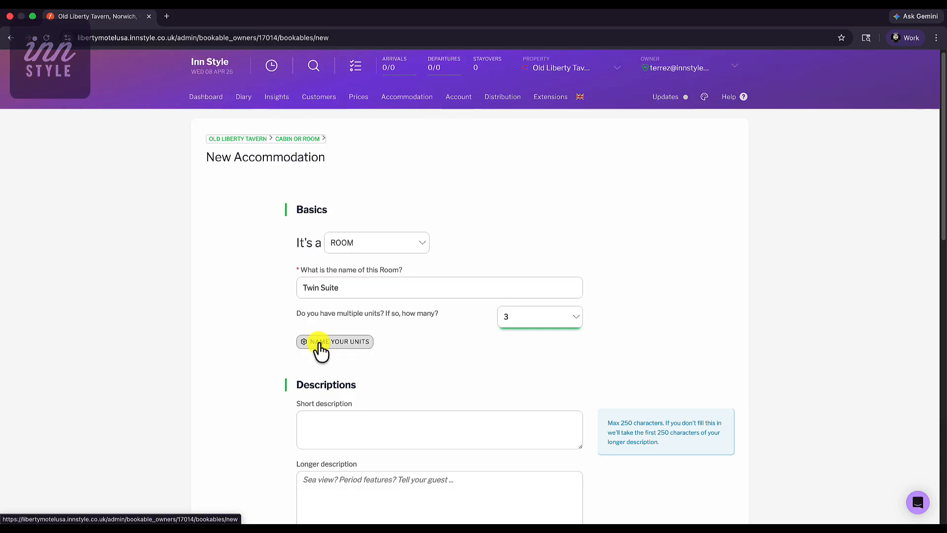
{"action": "left_click", "coordinate": [347, 350]}
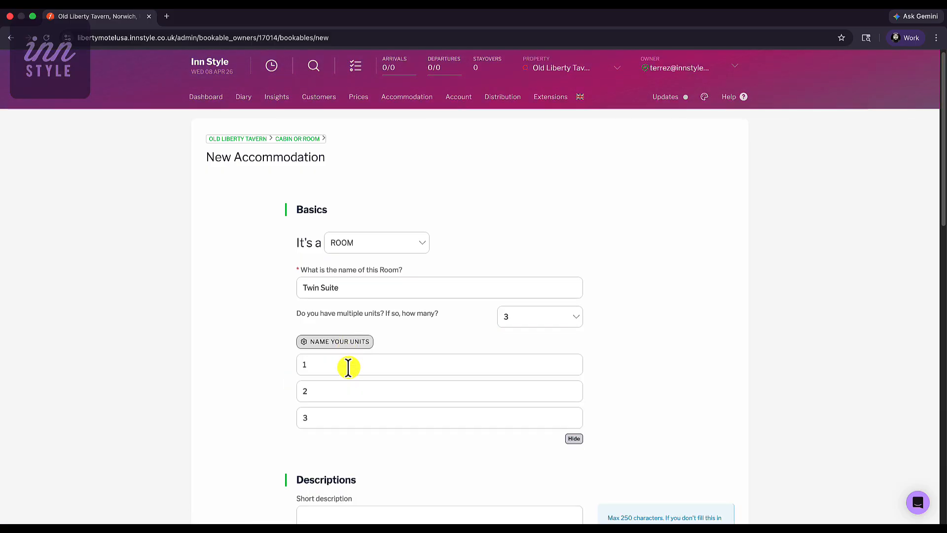
{"action": "left_click", "coordinate": [560, 320]}
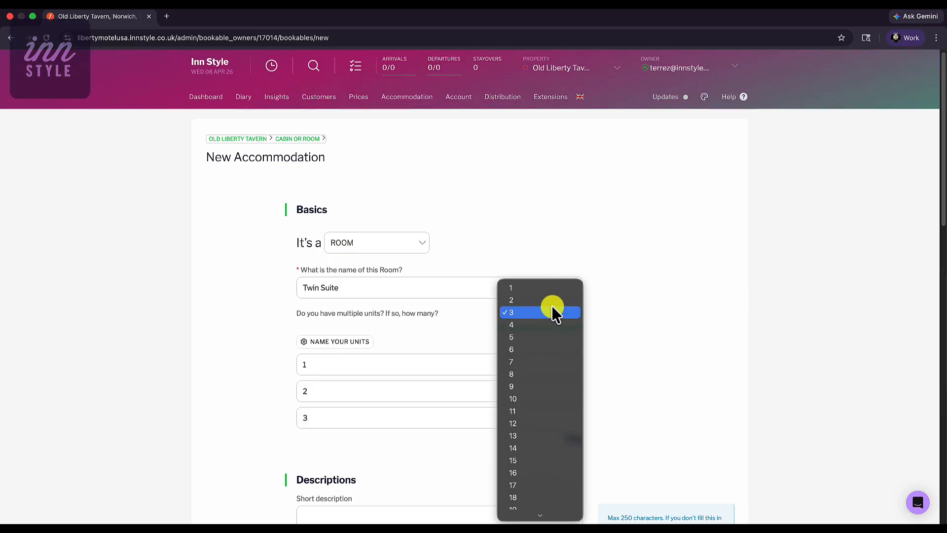
{"action": "left_click", "coordinate": [551, 288]}
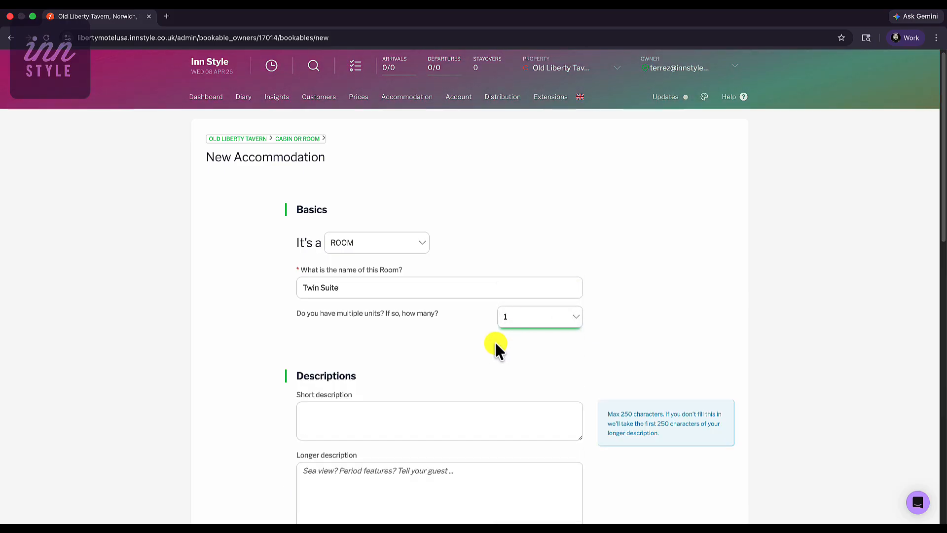
Step: Paste the prepared short description about colonial charm and the longer description about the cozy Twin Room into the descriptions
{"action": "scroll", "coordinate": [496, 344], "scroll_direction": "down", "scroll_amount": 2}
{"action": "scroll", "coordinate": [496, 344], "scroll_direction": "down", "scroll_amount": 2}
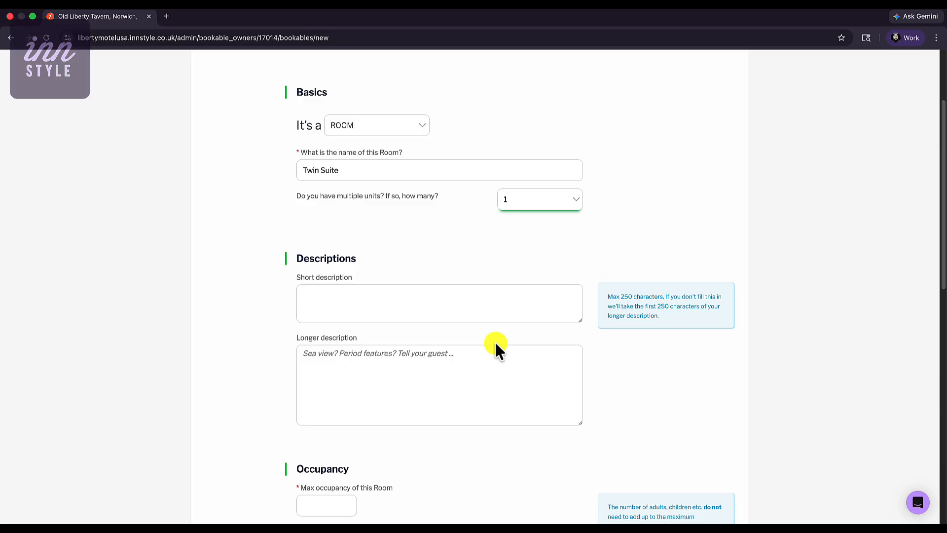
{"action": "left_click", "coordinate": [489, 303]}
{"action": "type", "text": "Experience colonial charm and modern comfort in this cozy, rustic retreat featuring two heritage-style twin beds nestled above our centuries-old tavern."}
{"action": "left_click", "coordinate": [397, 386]}
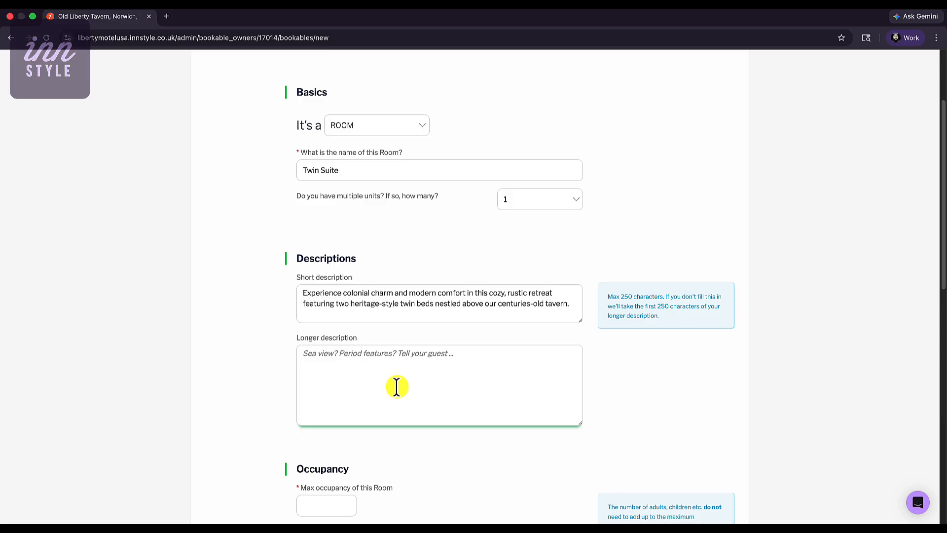
{"action": "type", "text": "Step back in time in our cozy Twin Room, a charming retreat tucked away above the lively hearth of our centuries-old tavern. Featuring exposed hand-hewn wood beams, wide-plank floors, and two comfortable single beds outfitted with heritage-style quilts, this room perfectly balances colonial-era atmosphere with essential modern comforts. It is the ideal, peaceful haven for pairs of friends or weary travelers looking to rest and recharge after a day of exploring local history."}
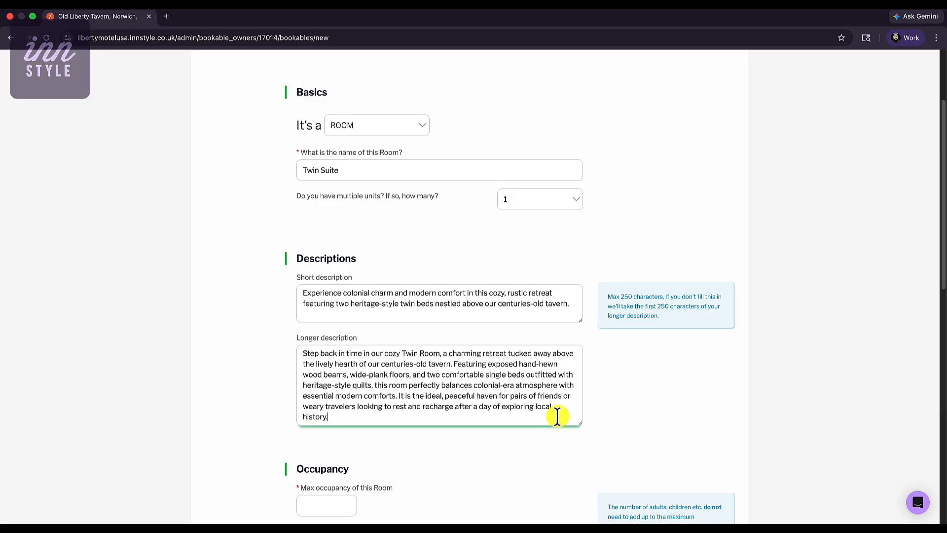
Step: Set the room's maximum occupancy to 2, allowing up to 2 adults, 1 child and 1 infant
{"action": "scroll", "coordinate": [557, 416], "scroll_direction": "down", "scroll_amount": 5}
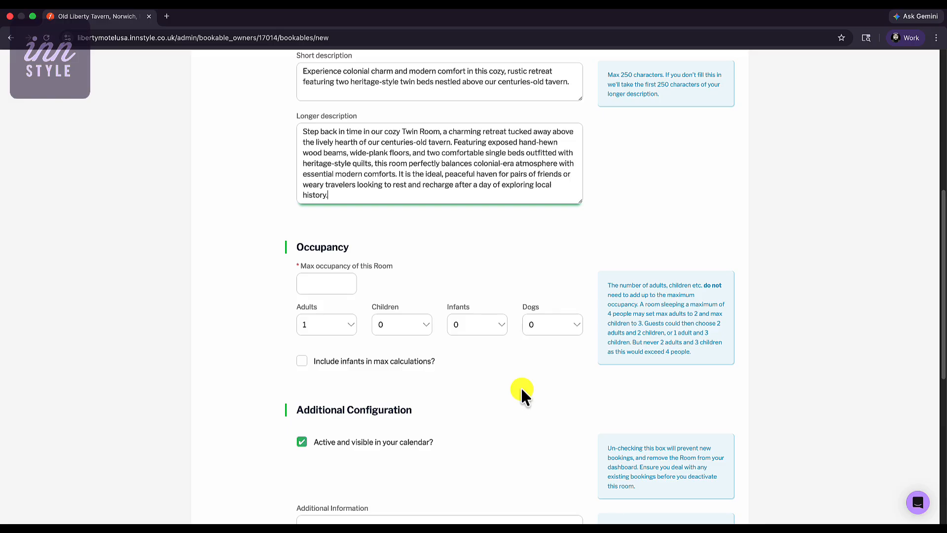
{"action": "left_click", "coordinate": [332, 287]}
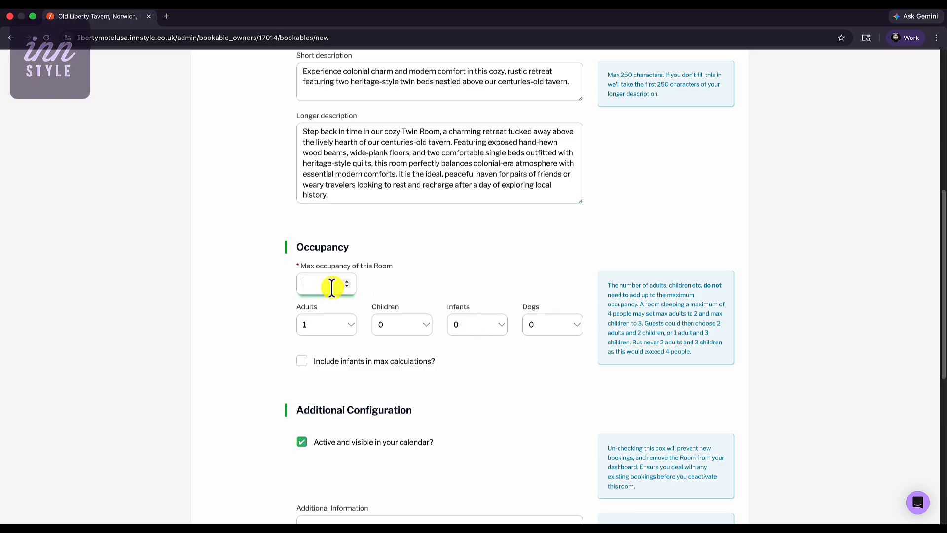
{"action": "type", "text": "2"}
{"action": "left_click", "coordinate": [345, 325]}
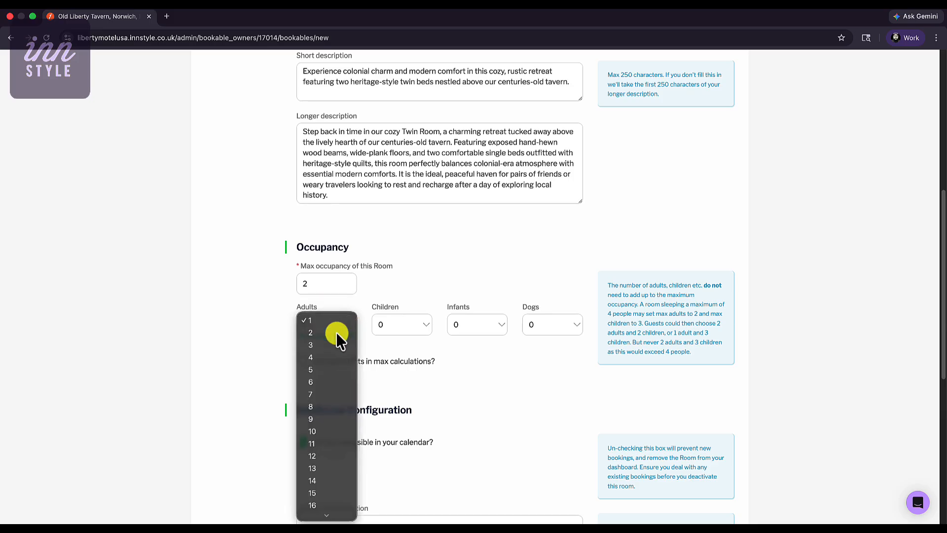
{"action": "left_click", "coordinate": [336, 332]}
{"action": "left_click", "coordinate": [390, 326]}
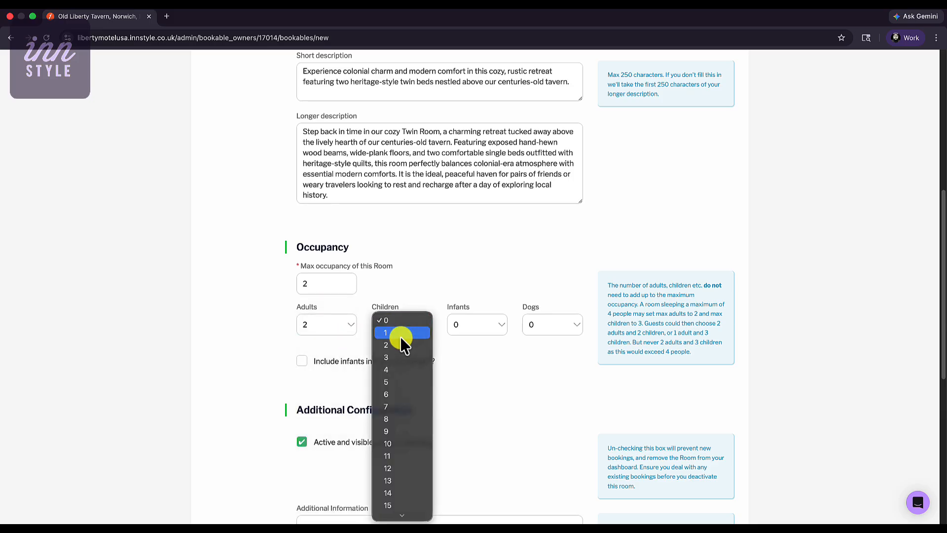
{"action": "left_click", "coordinate": [401, 337]}
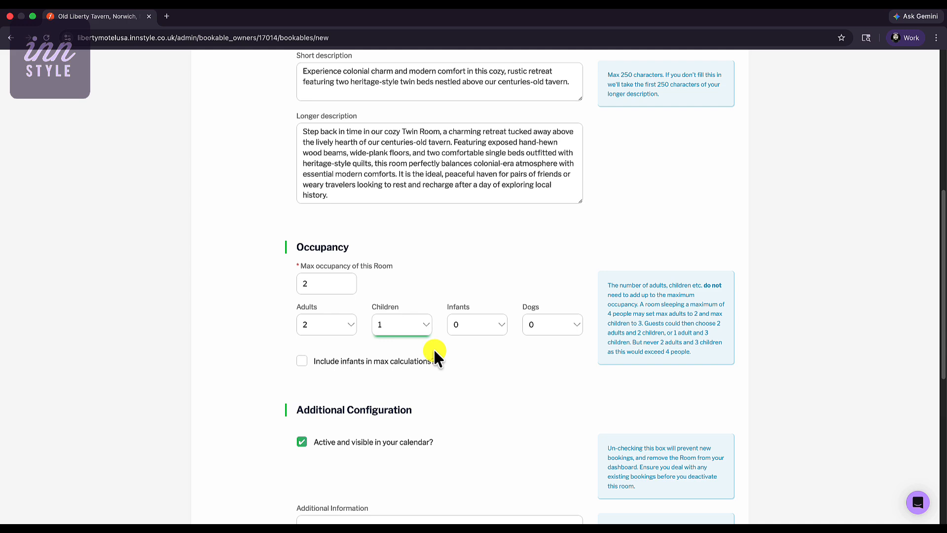
{"action": "left_click", "coordinate": [467, 328]}
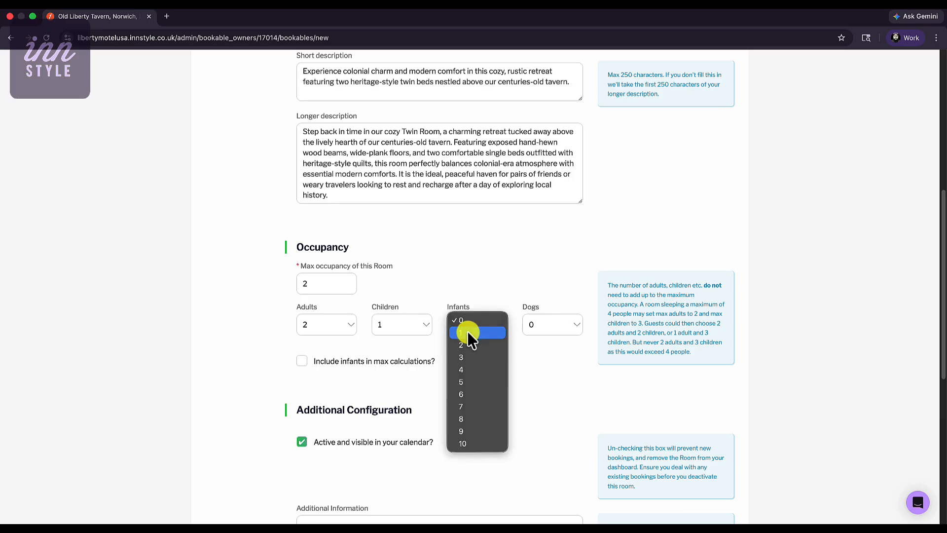
{"action": "left_click", "coordinate": [465, 336]}
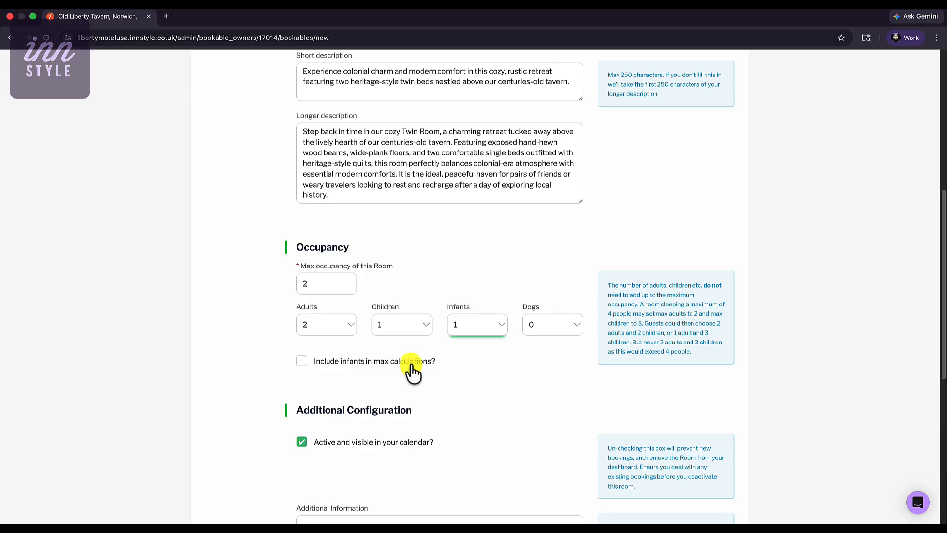
Step: Review the additional configuration, leaving its defaults, and create the accommodation
{"action": "scroll", "coordinate": [414, 375], "scroll_direction": "down", "scroll_amount": 2}
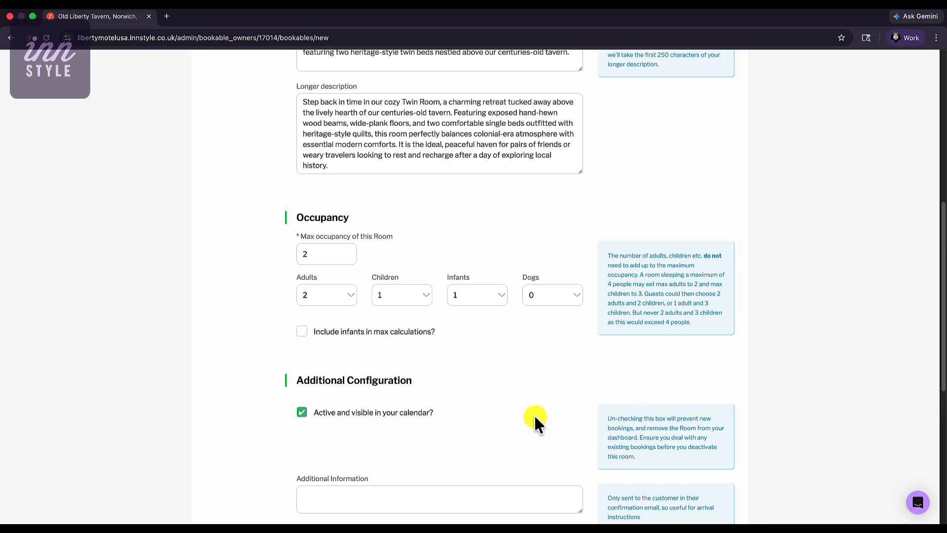
{"action": "scroll", "coordinate": [413, 397], "scroll_direction": "down", "scroll_amount": 1}
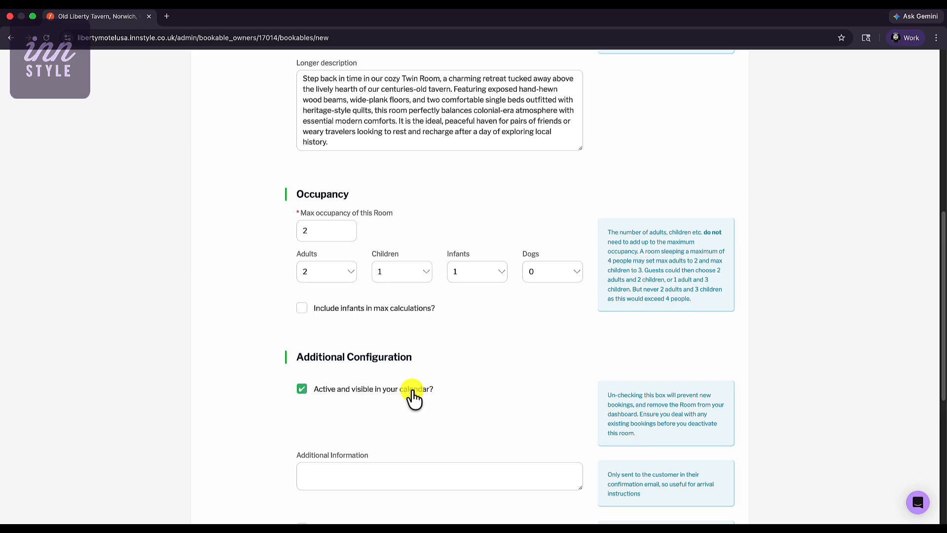
{"action": "scroll", "coordinate": [413, 400], "scroll_direction": "down", "scroll_amount": 5}
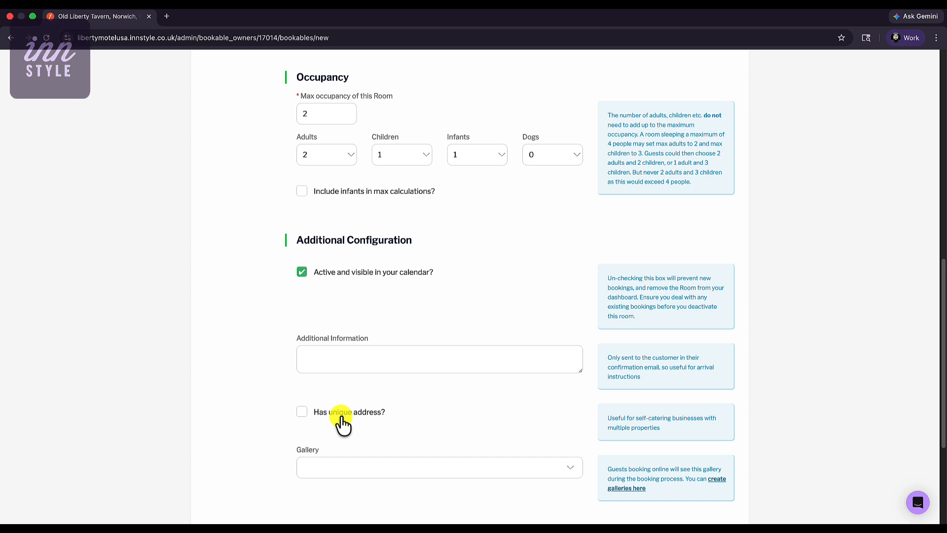
{"action": "scroll", "coordinate": [348, 430], "scroll_direction": "down", "scroll_amount": 1}
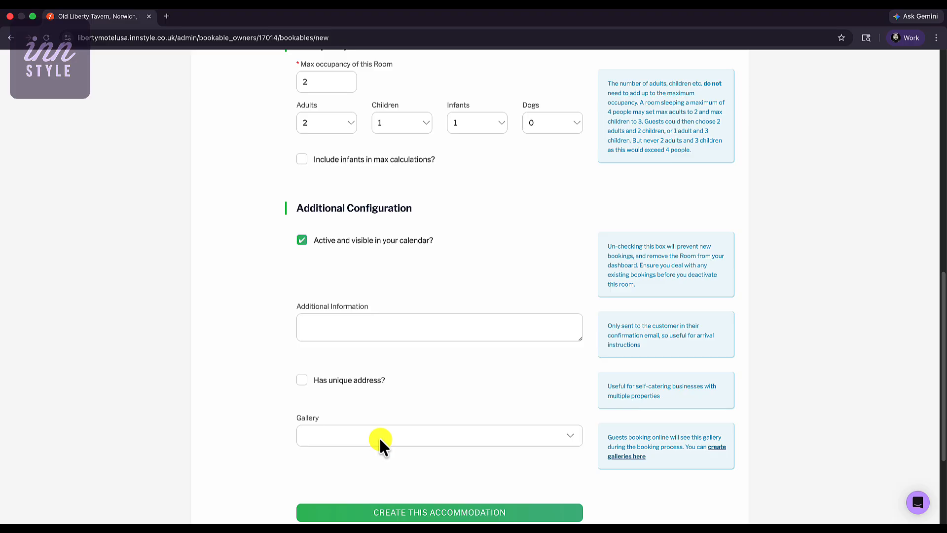
{"action": "scroll", "coordinate": [381, 440], "scroll_direction": "down", "scroll_amount": 2}
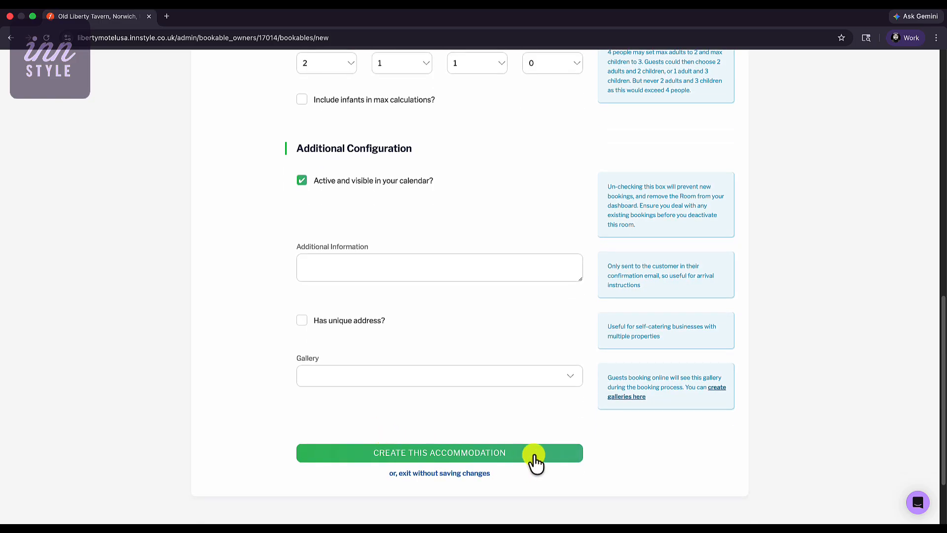
{"action": "left_click", "coordinate": [534, 457]}
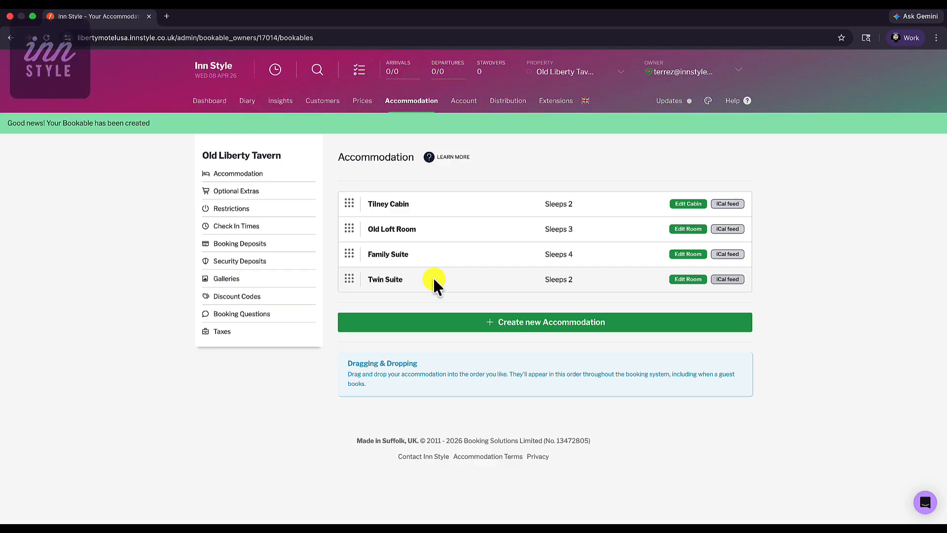
Step: Try reordering Tilney Cabin in the accommodation list, and check the new room in the dashboard calendar
{"action": "mouse_move", "coordinate": [351, 204]}
{"action": "left_mouse_down"}
{"action": "mouse_move", "coordinate": [351, 245]}
{"action": "mouse_move", "coordinate": [353, 222]}
{"action": "left_mouse_up"}
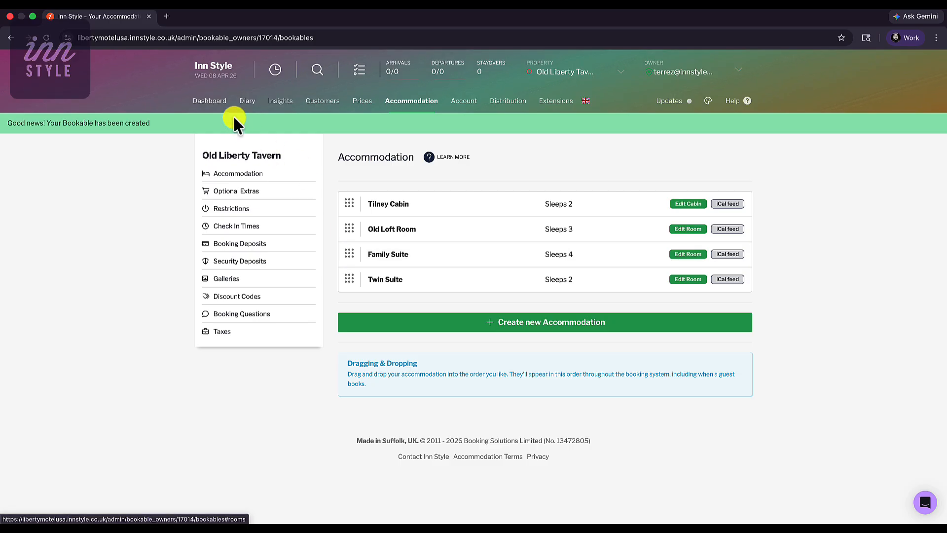
{"action": "left_click", "coordinate": [216, 101]}
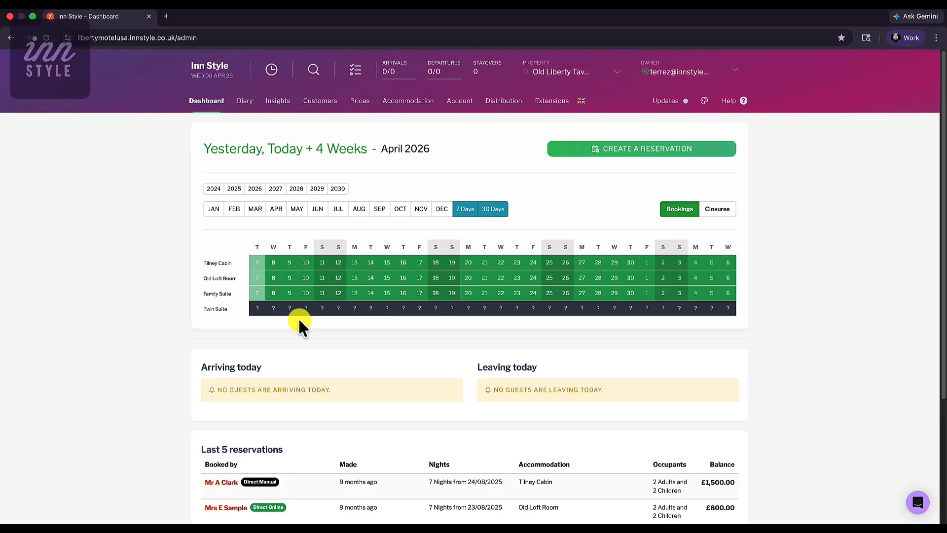
Step: Make Twin Suite inactive and hidden in the calendar, save it, and check the dashboard calendar
{"action": "left_click", "coordinate": [408, 102]}
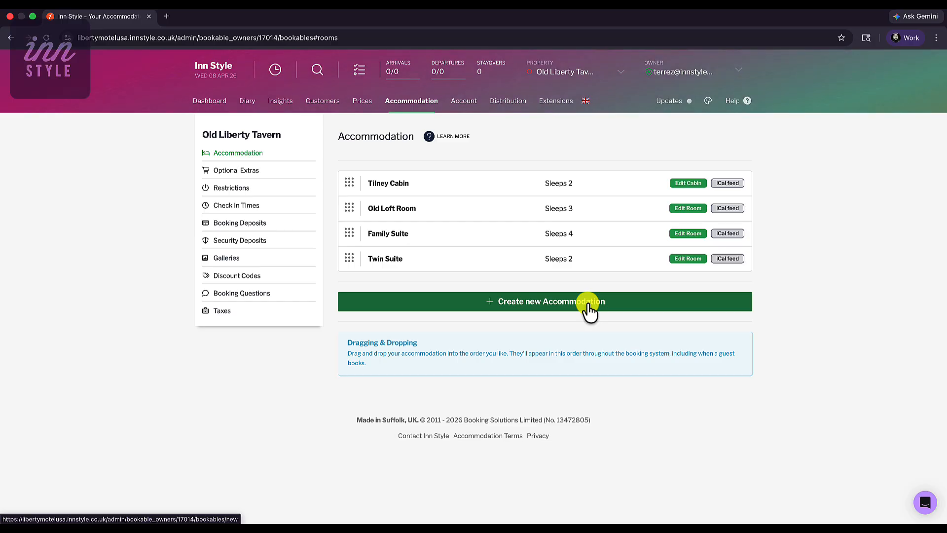
{"action": "left_click", "coordinate": [683, 260]}
{"action": "scroll", "coordinate": [452, 417], "scroll_direction": "down", "scroll_amount": 1}
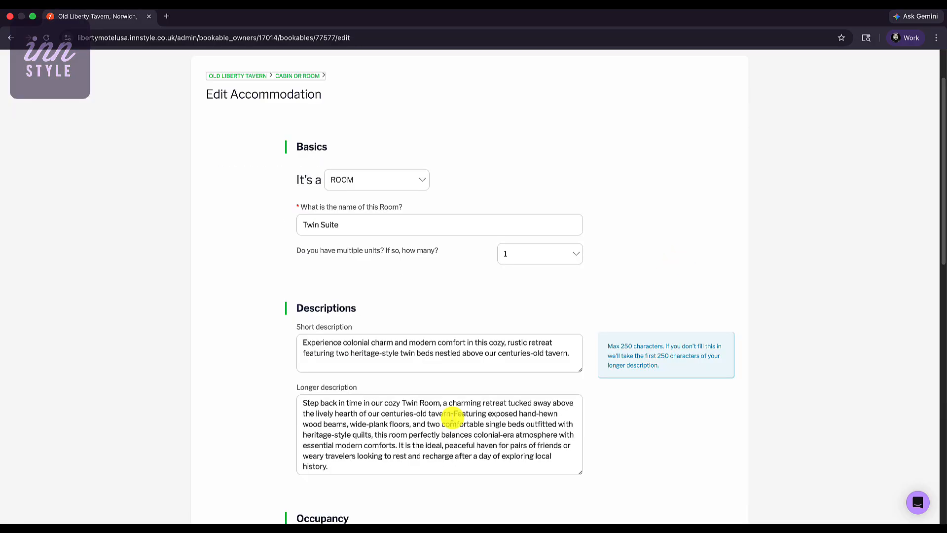
{"action": "scroll", "coordinate": [452, 417], "scroll_direction": "down", "scroll_amount": 8}
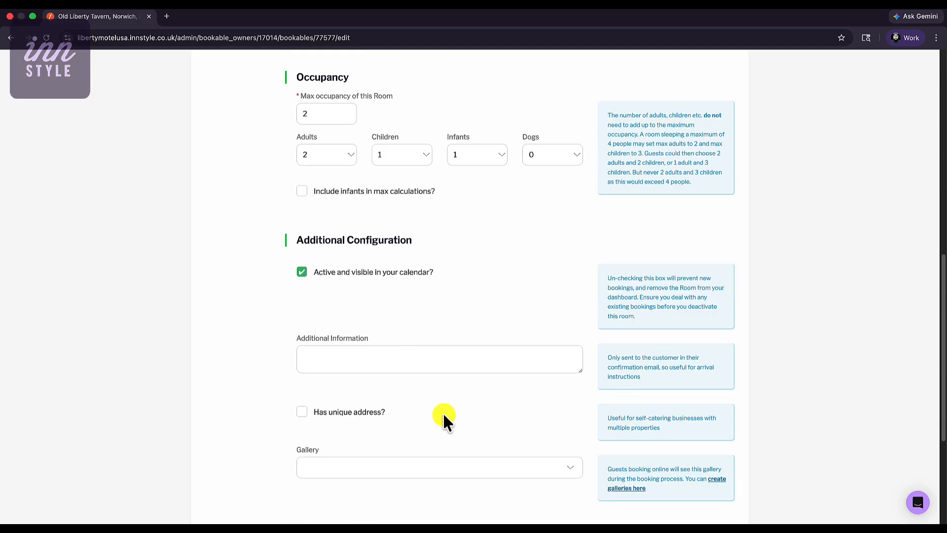
{"action": "left_click", "coordinate": [364, 278]}
{"action": "scroll", "coordinate": [365, 278], "scroll_direction": "down", "scroll_amount": 4}
{"action": "left_click", "coordinate": [436, 342]}
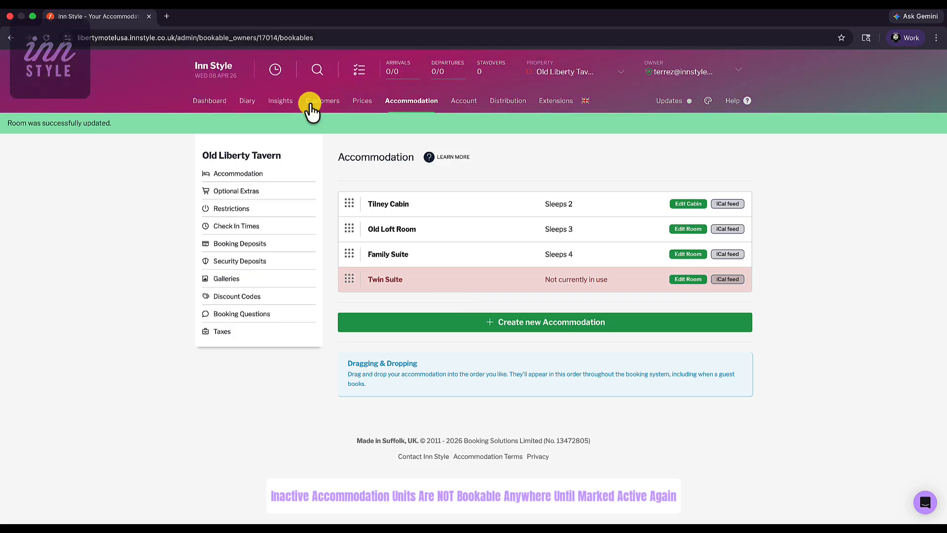
{"action": "left_click", "coordinate": [207, 101]}
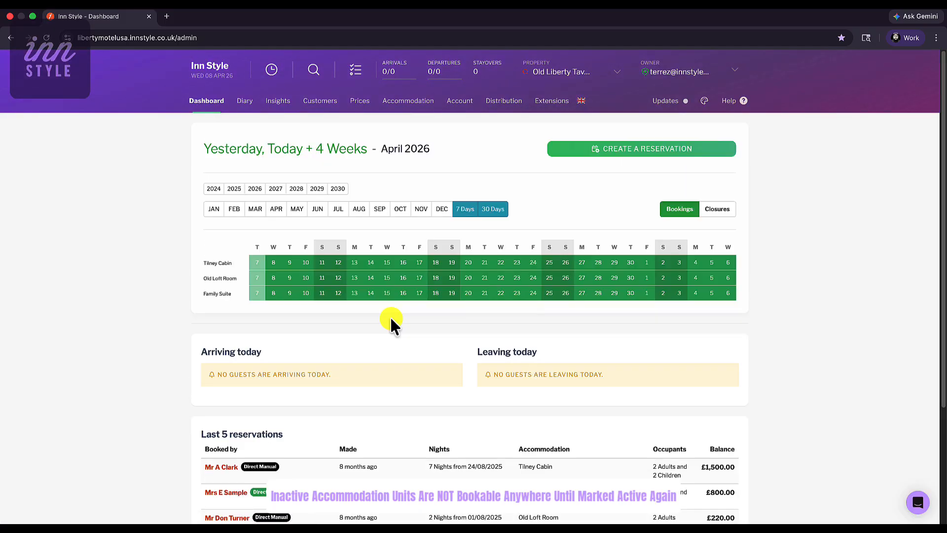
Step: Make Twin Suite active and visible in the calendar again, and save the accommodation
{"action": "left_click", "coordinate": [418, 100]}
{"action": "left_click", "coordinate": [688, 258]}
{"action": "scroll", "coordinate": [480, 326], "scroll_direction": "down", "scroll_amount": 5}
{"action": "scroll", "coordinate": [349, 364], "scroll_direction": "down", "scroll_amount": 3}
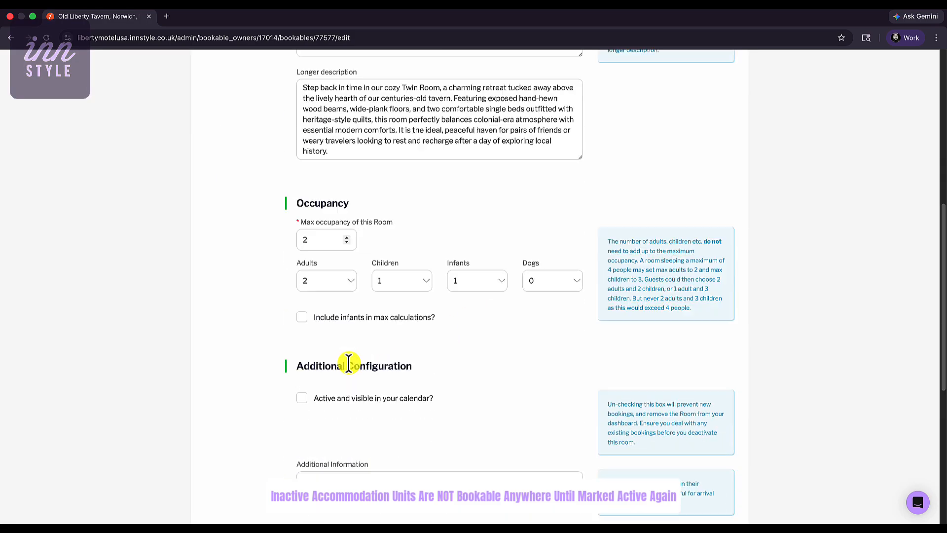
{"action": "left_click", "coordinate": [341, 371]}
{"action": "scroll", "coordinate": [426, 356], "scroll_direction": "up", "scroll_amount": 6}
{"action": "scroll", "coordinate": [425, 351], "scroll_direction": "down", "scroll_amount": 15}
{"action": "left_click", "coordinate": [433, 341]}
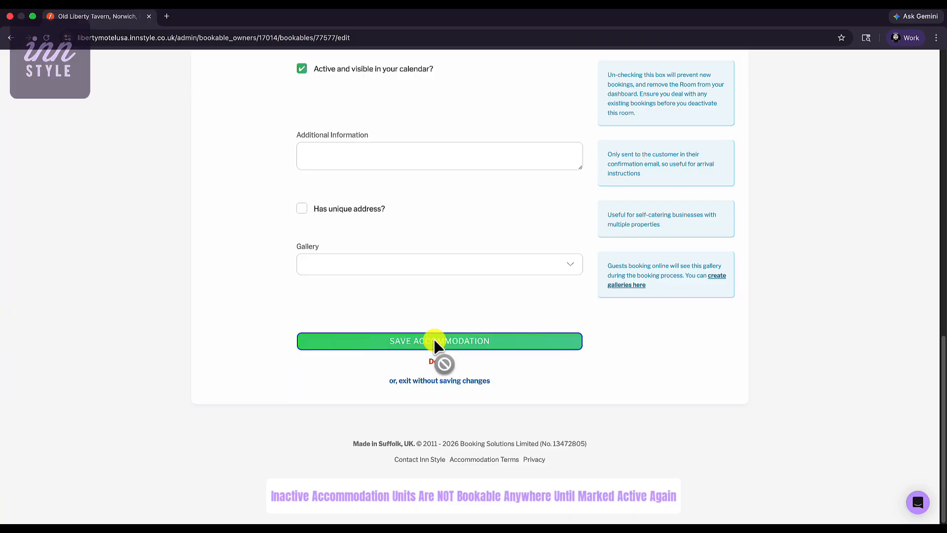